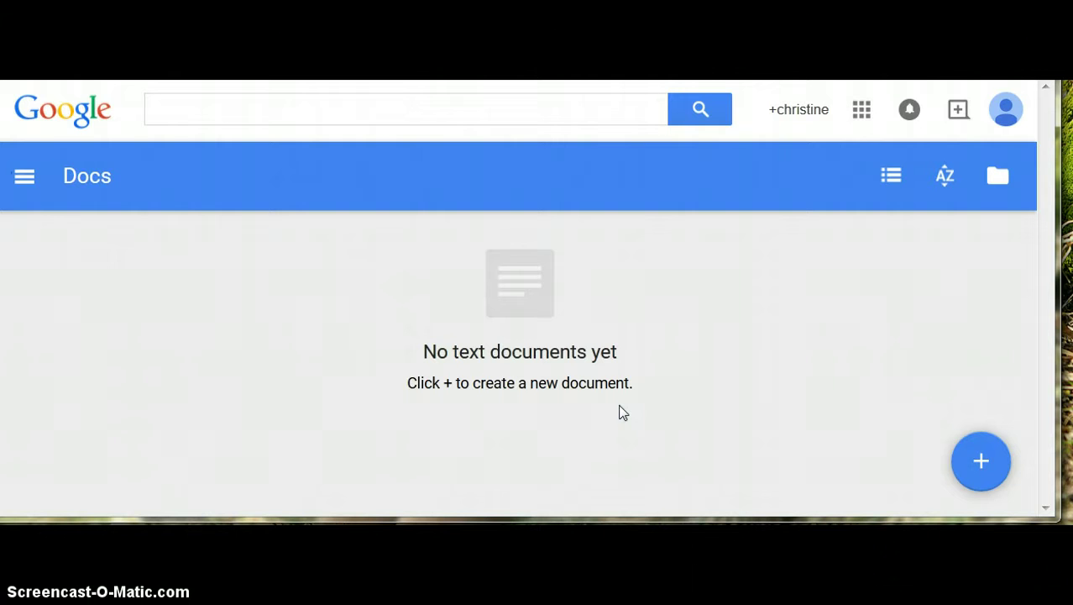
click(615, 383)
click(837, 367)
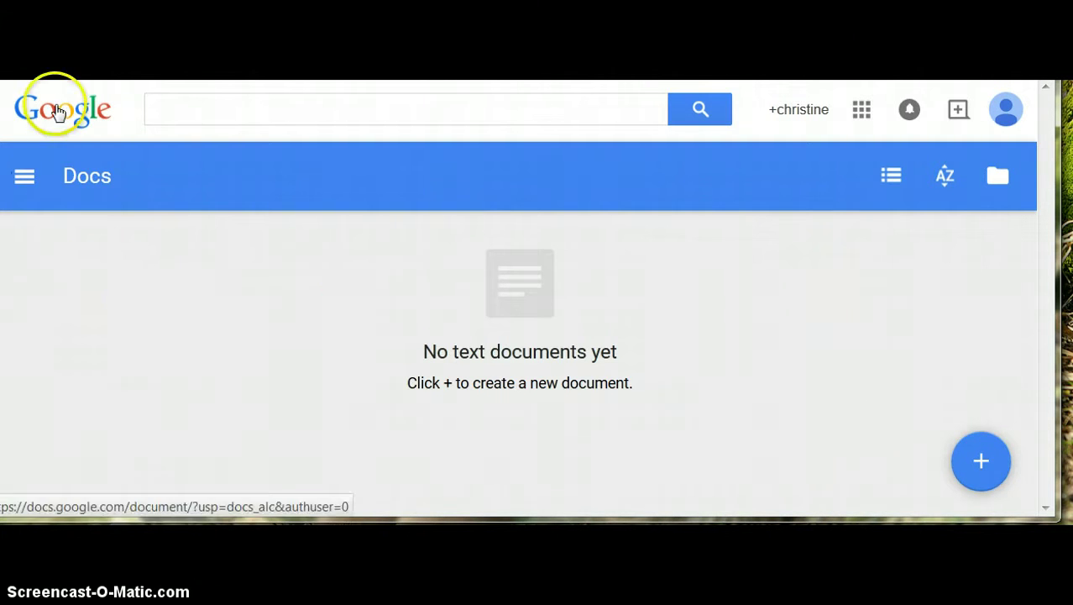
- Go to the Docs home page and create a new blank document
click(25, 183)
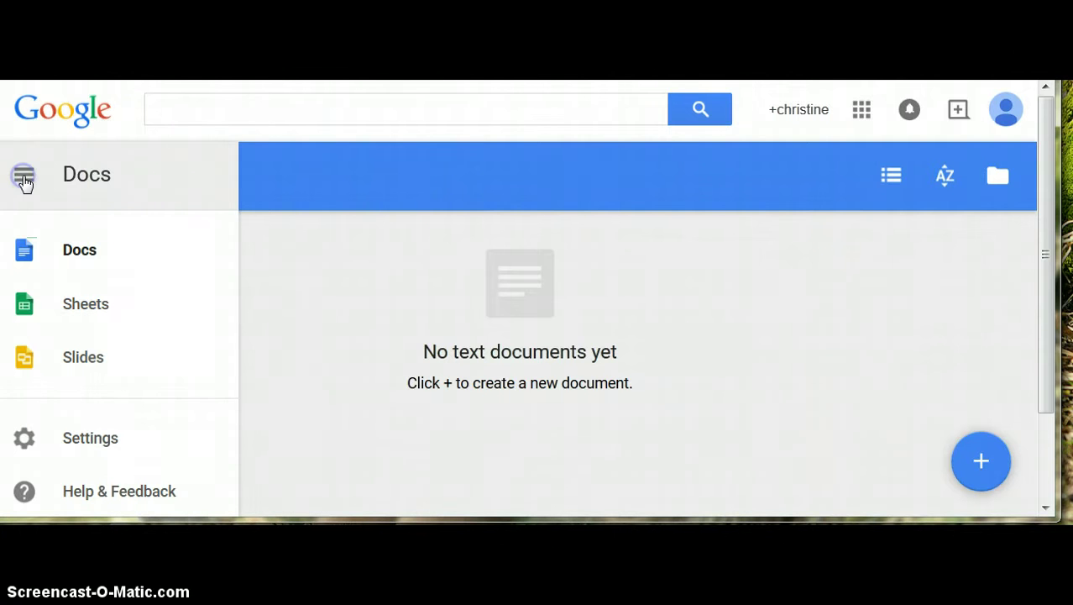
click(84, 251)
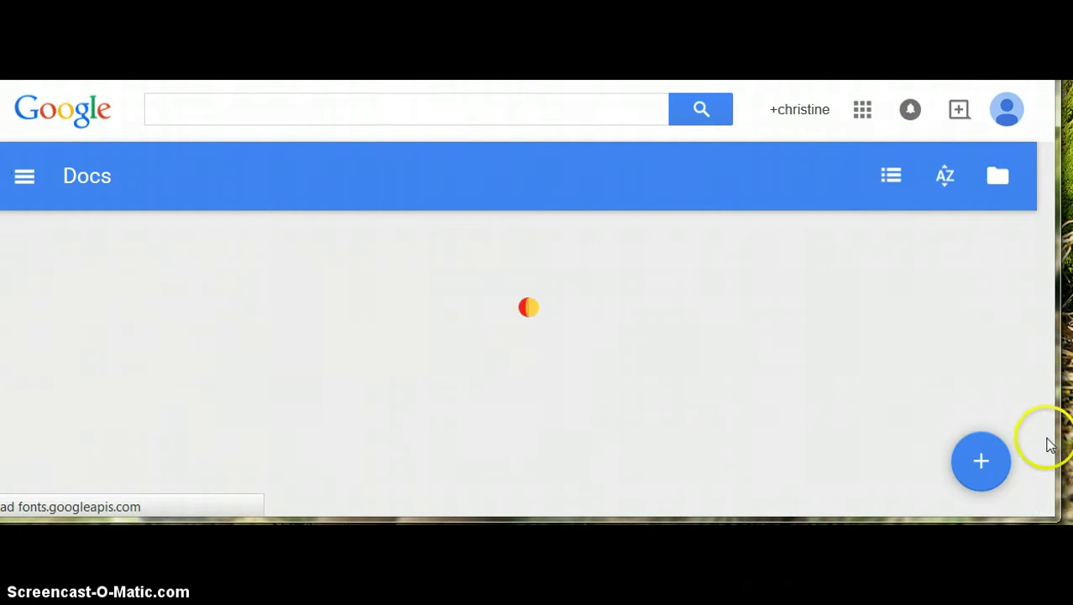
click(984, 469)
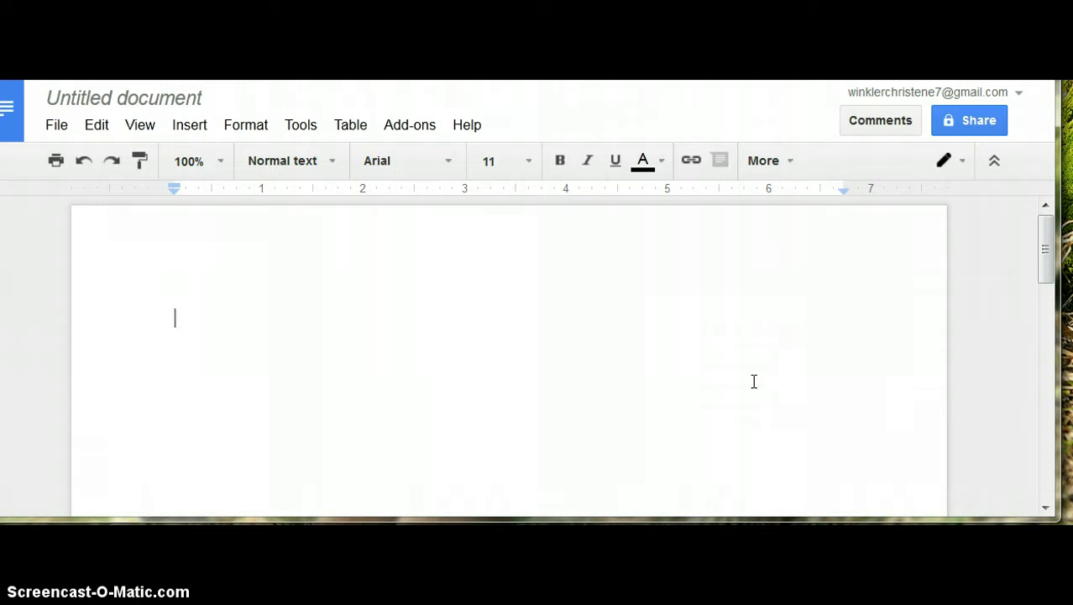
- Write "The benefits of Google Docs in Collaboration." as the first line of the blank document
text(The bene)
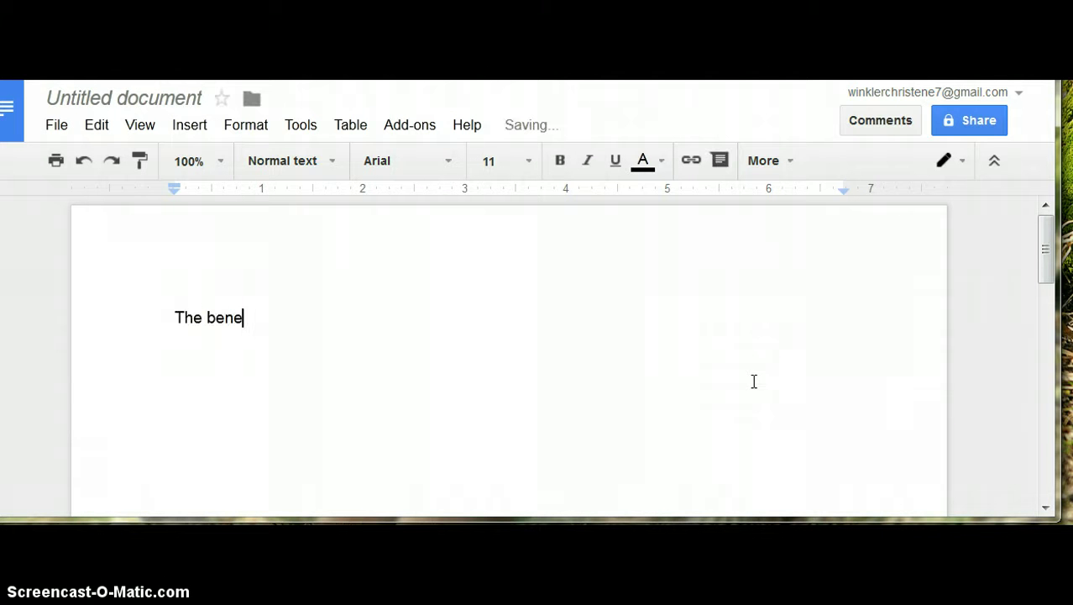
text(fits of Goggle )
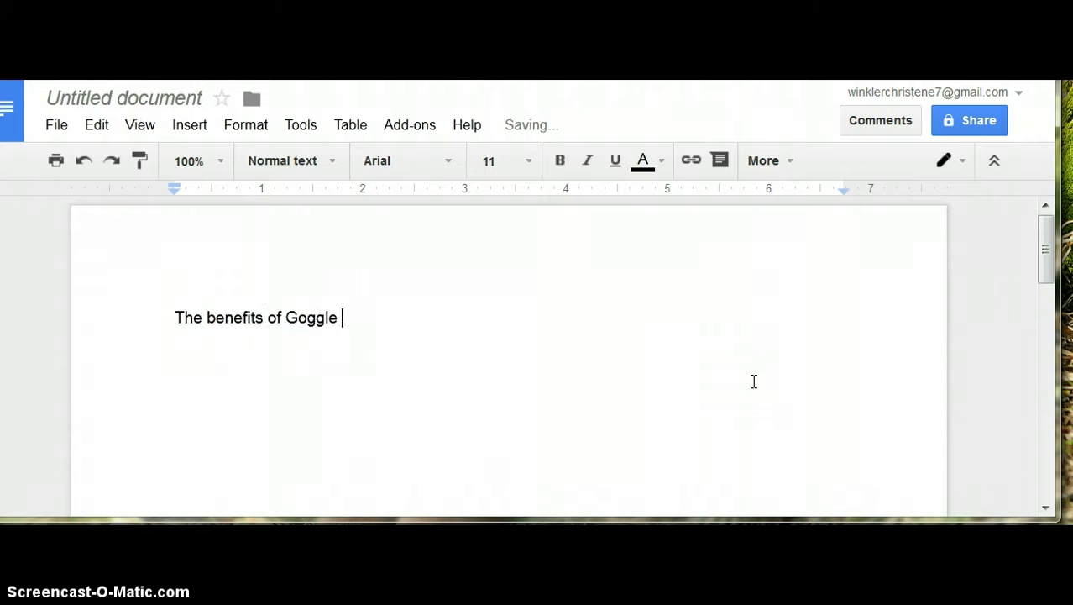
text(Docs)
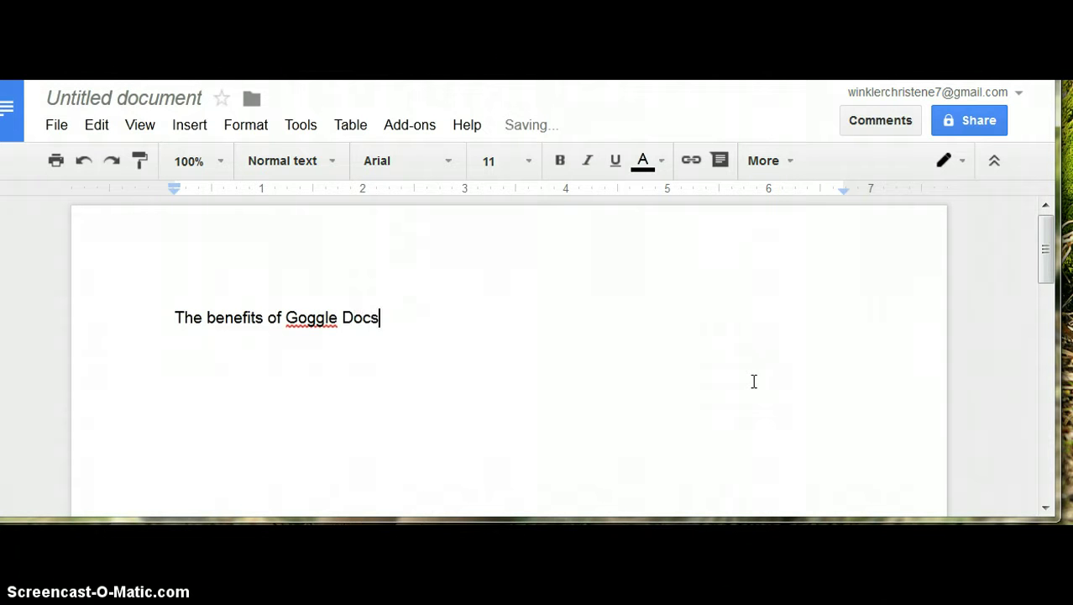
key(BackSpace)
key(BackSpace)
key(BackSpace)
key(BackSpace)
key(BackSpace)
key(BackSpace)
key(BackSpace)
key(BackSpace)
key(BackSpace)
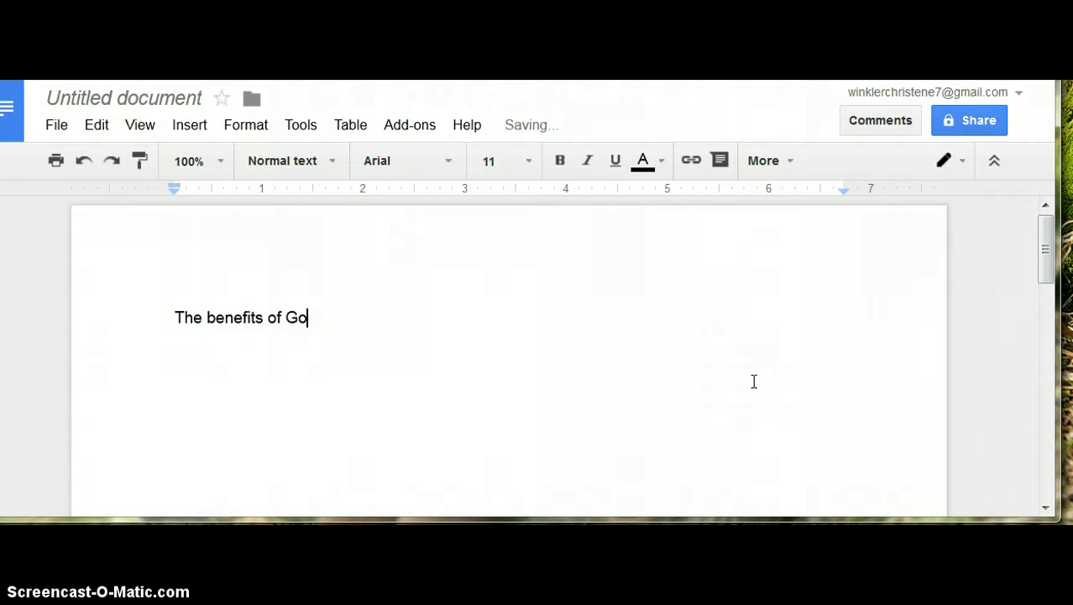
text(ogle Docs in C)
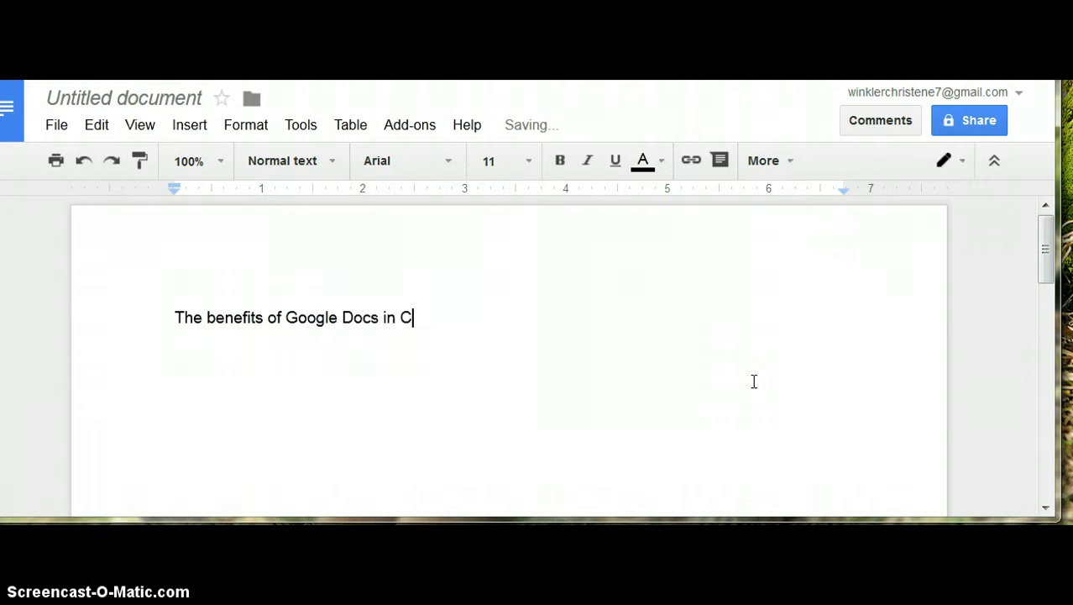
text(ollaboration.)
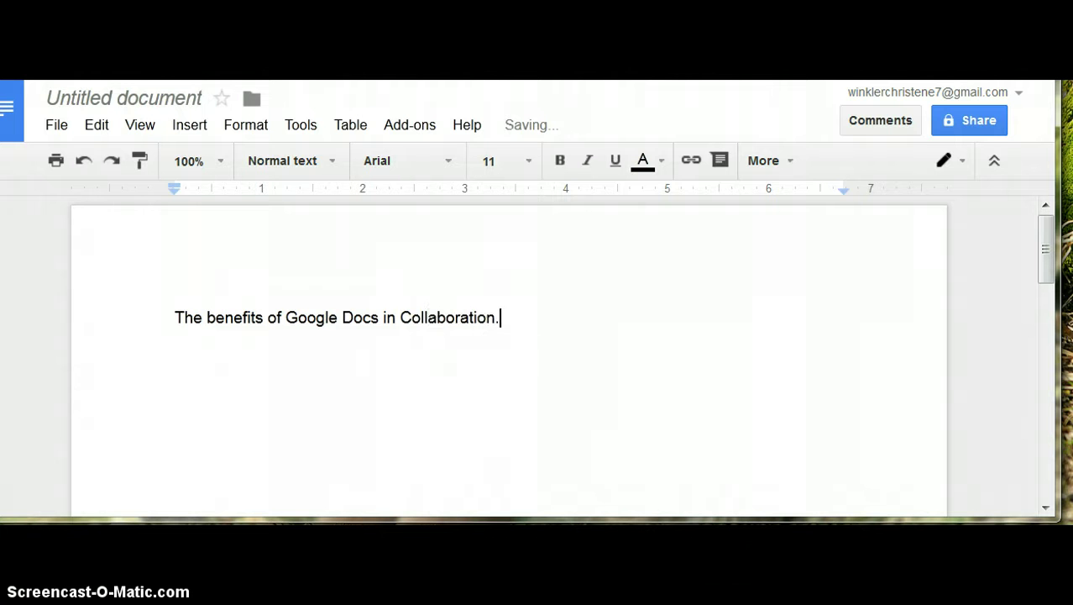
- Rename the untitled document as "collaboration"
mouse_move(525, 136)
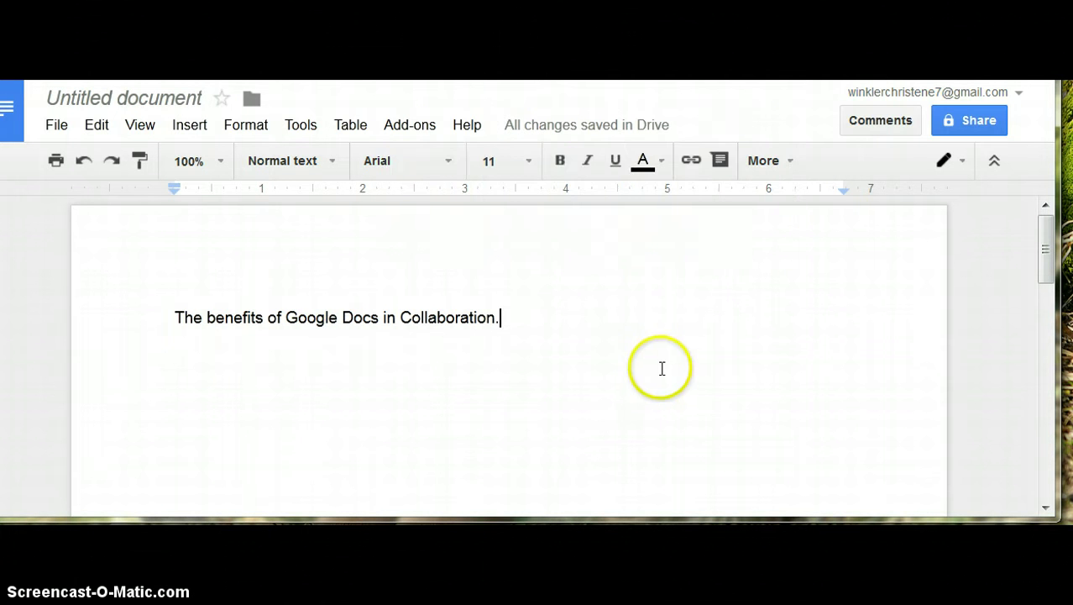
click(55, 127)
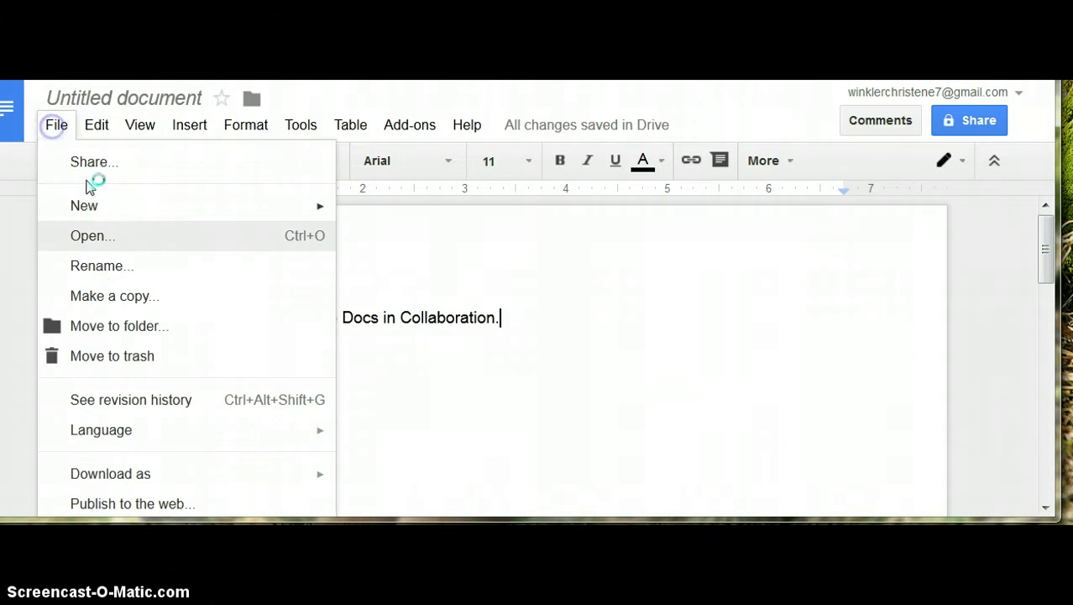
click(122, 266)
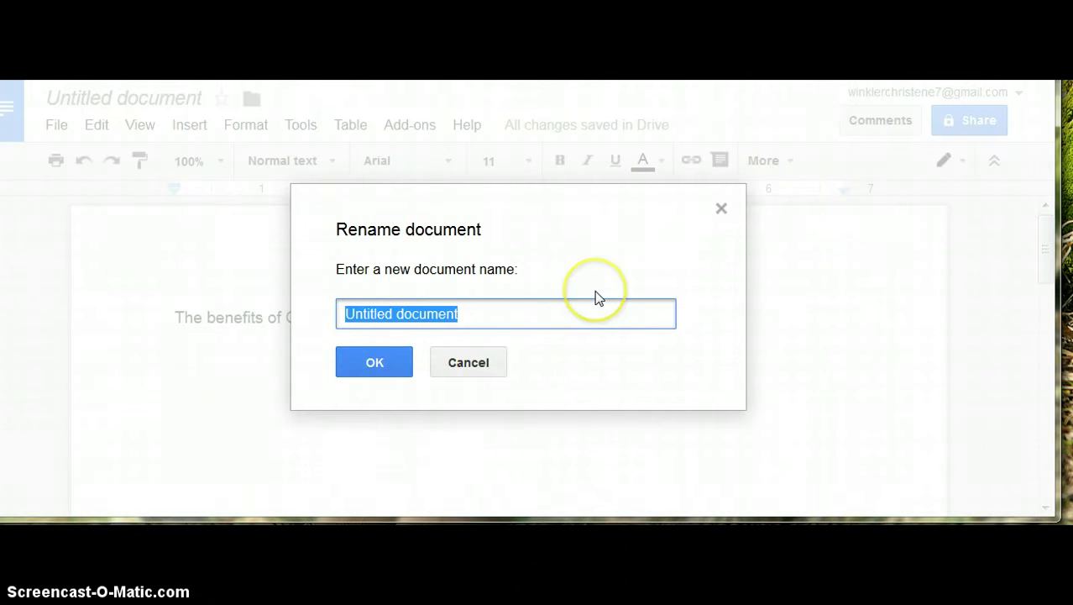
text(collaboration)
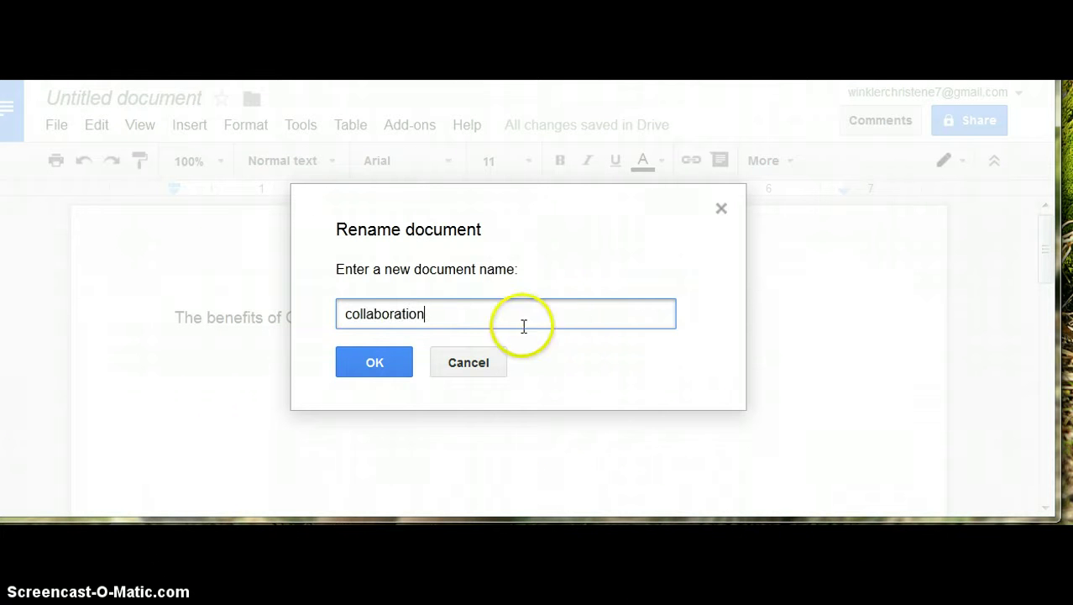
click(365, 366)
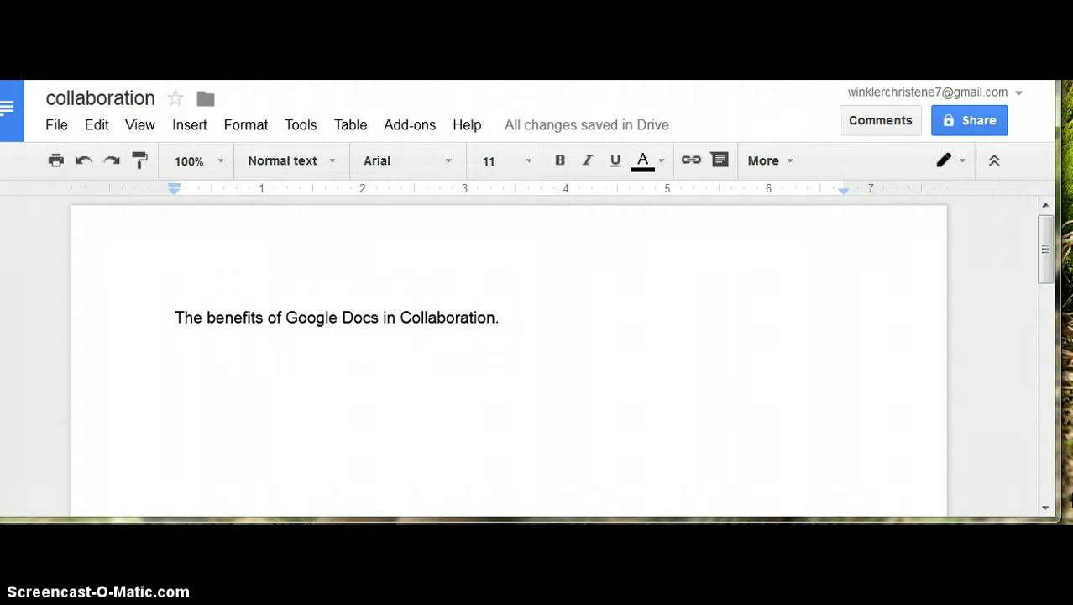
- Start sharing the document and add the suggested contact's e-mail address as a recipient
click(988, 125)
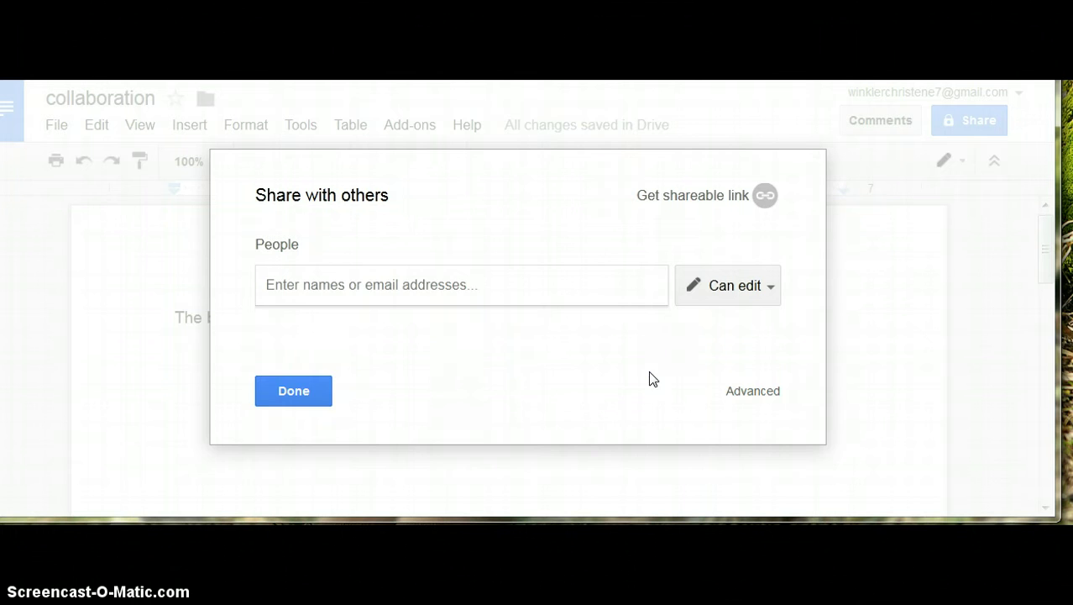
text(c)
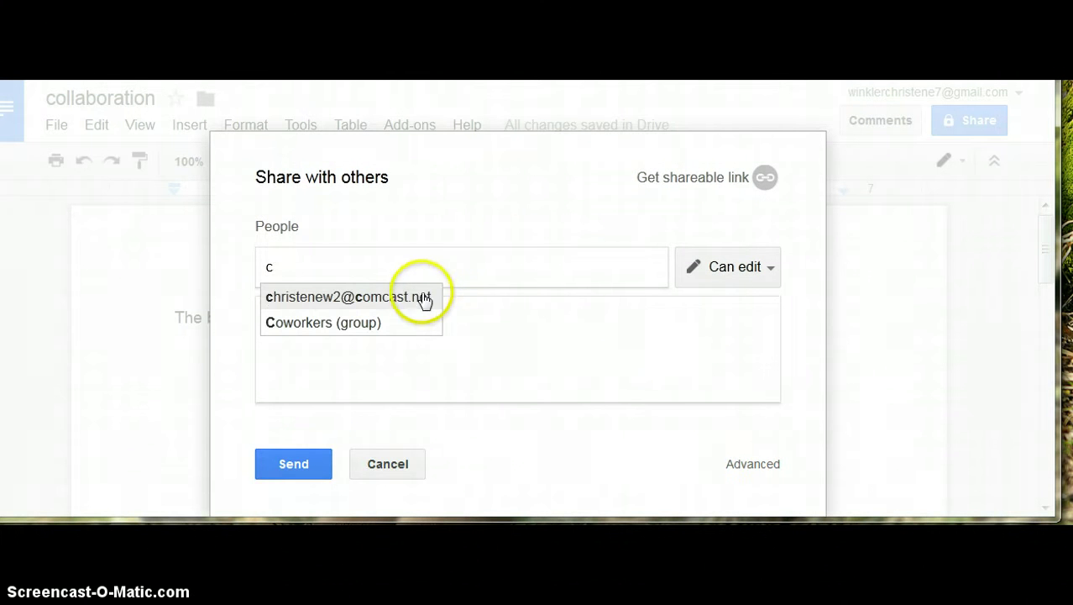
click(416, 299)
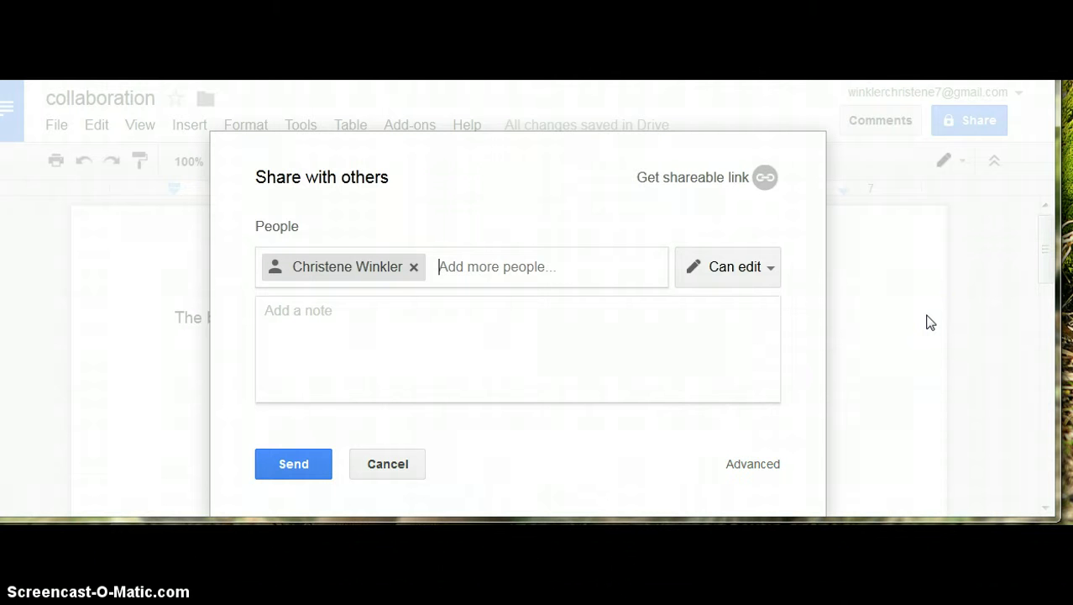
- Give the added recipient "Can edit" permission and send the sharing invitation without a note
click(780, 150)
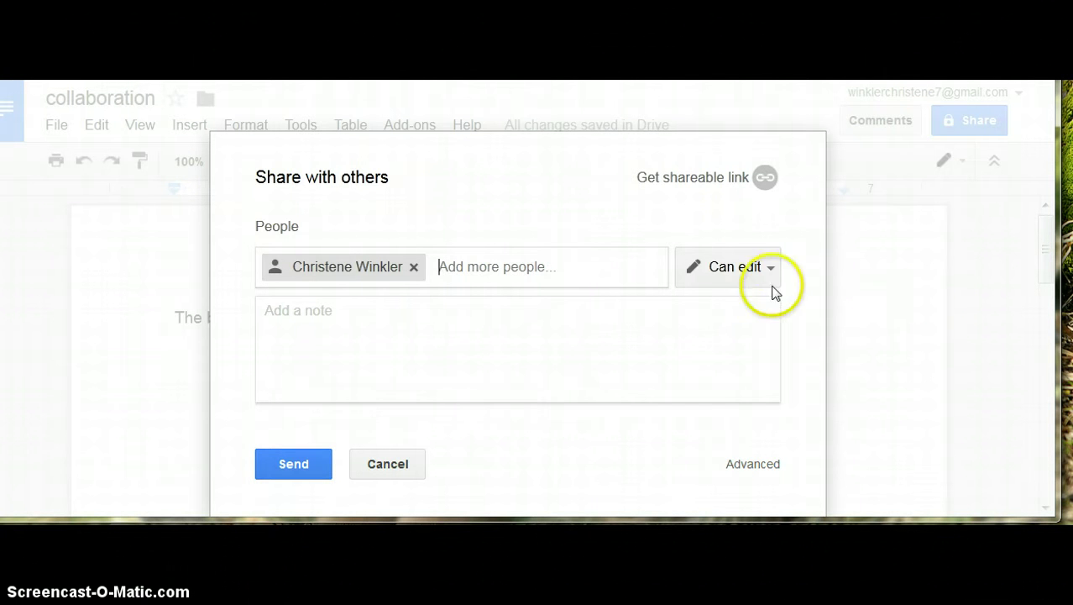
click(772, 269)
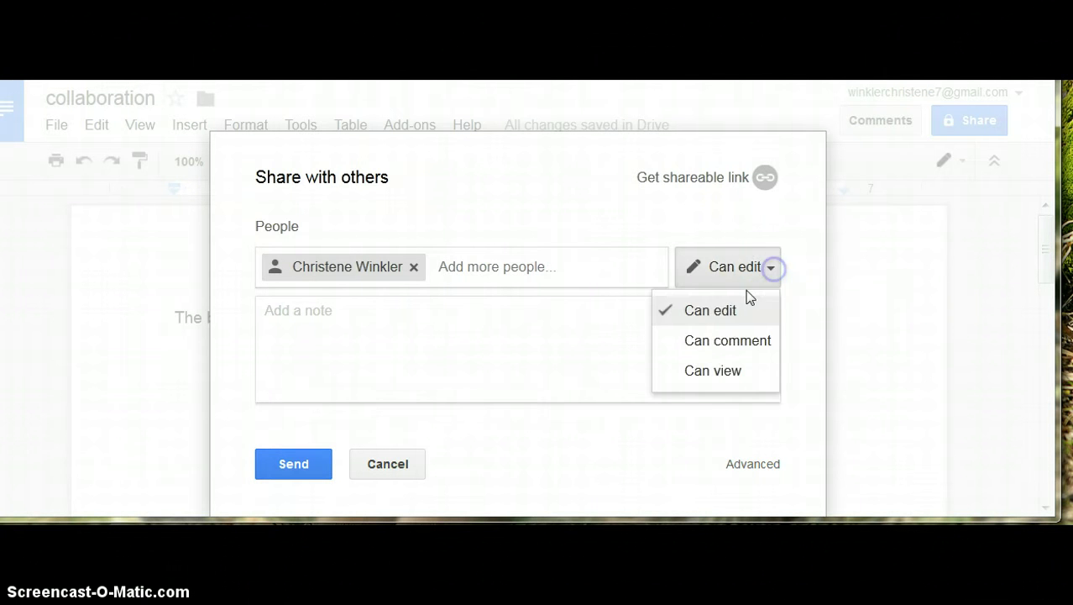
click(738, 310)
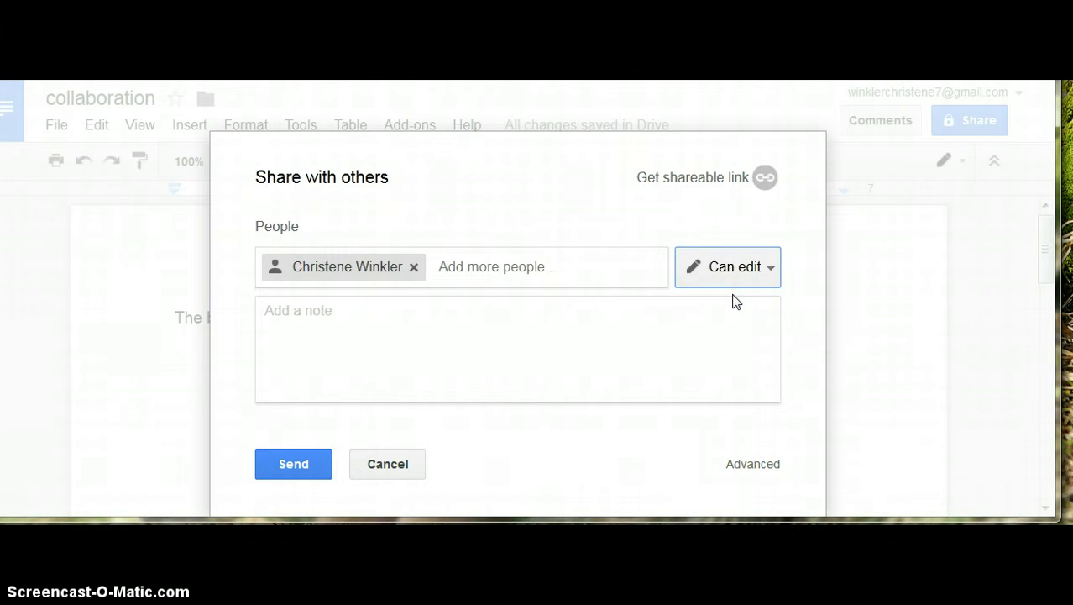
click(771, 269)
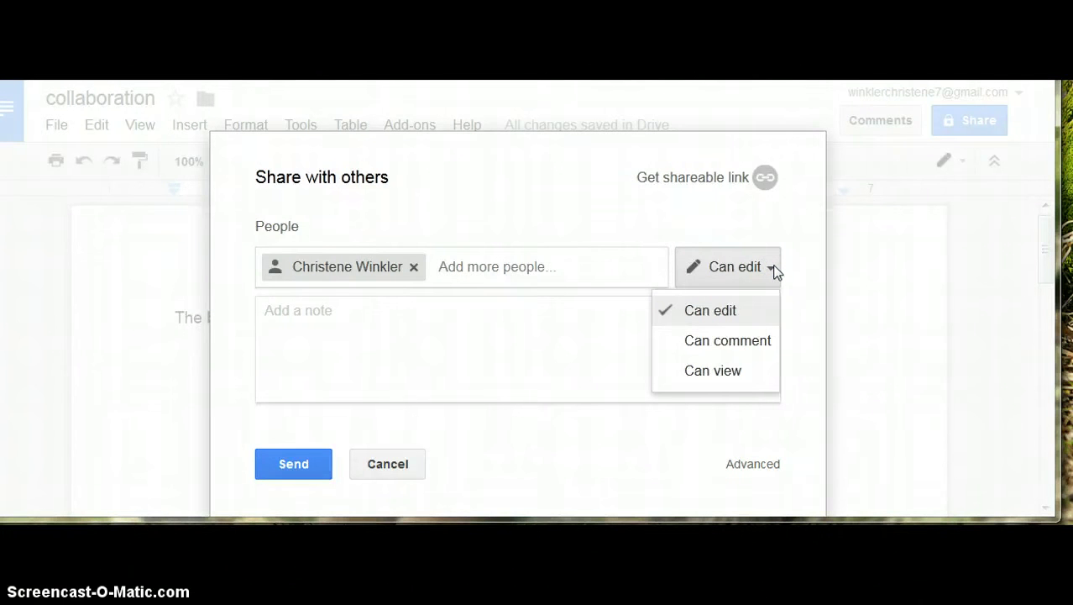
click(772, 269)
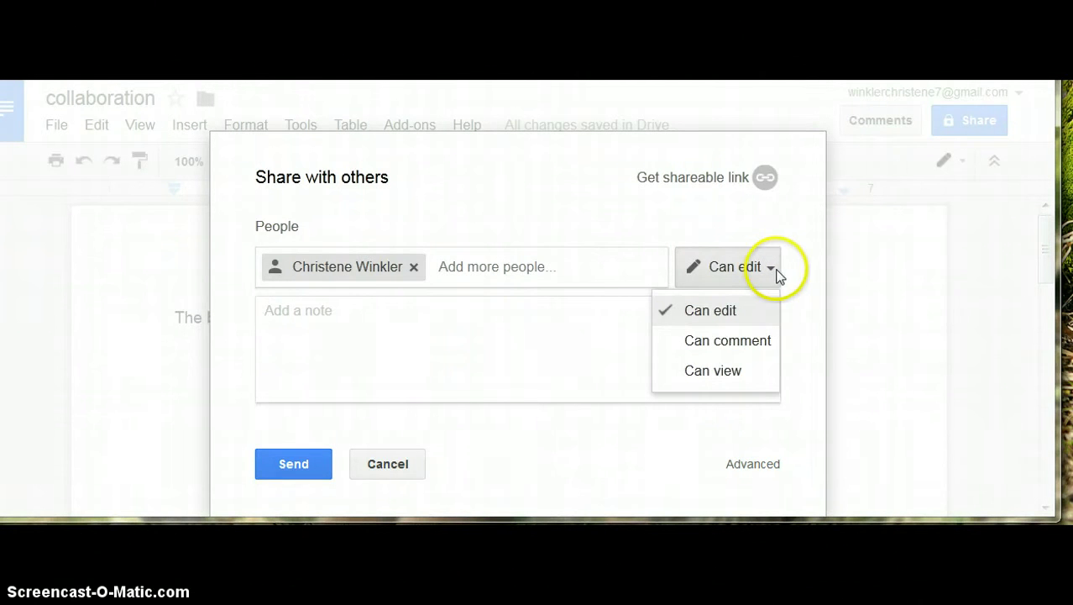
click(888, 279)
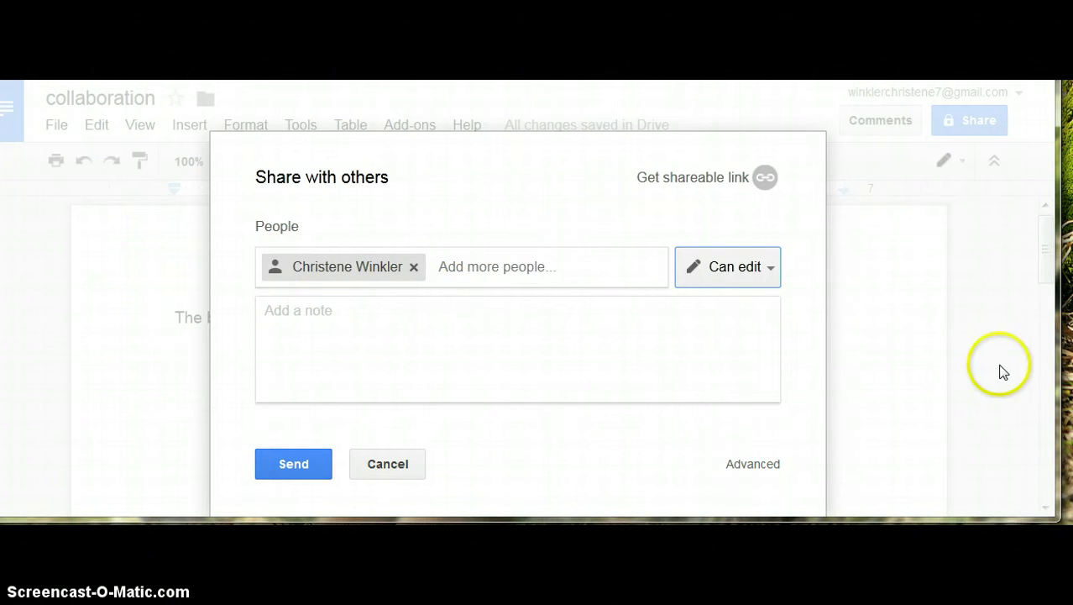
click(304, 467)
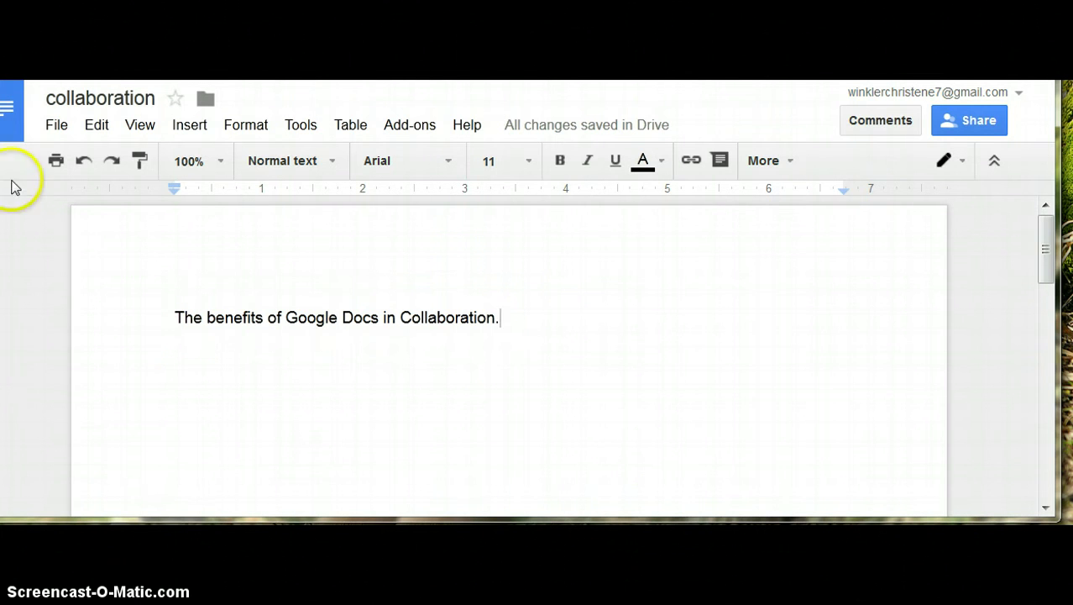
- Leave the document for the Slides home page and create a new presentation, dismissing the theme chooser
click(10, 116)
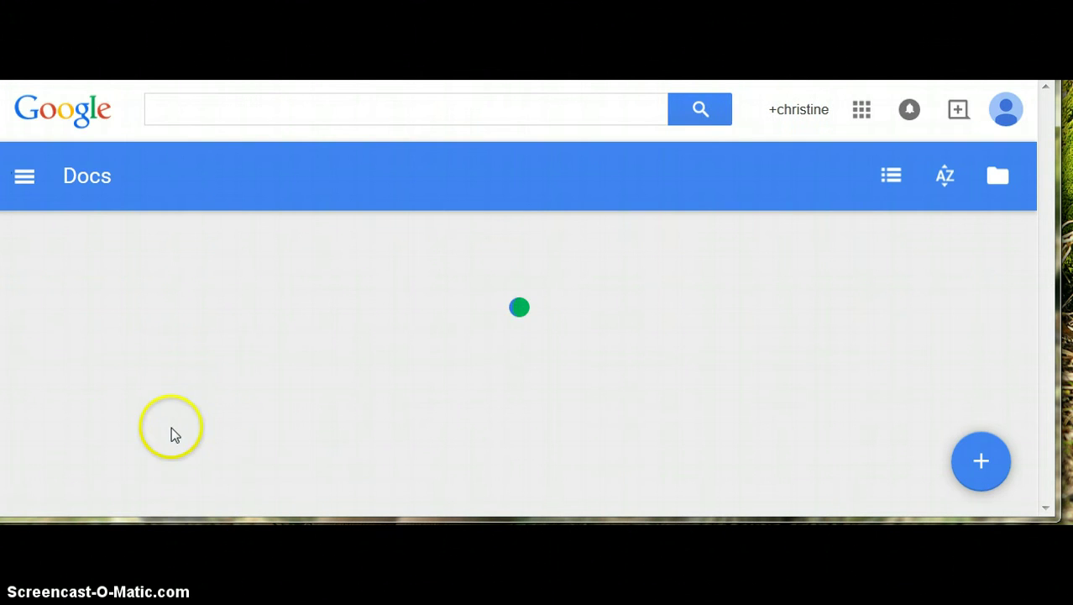
click(44, 183)
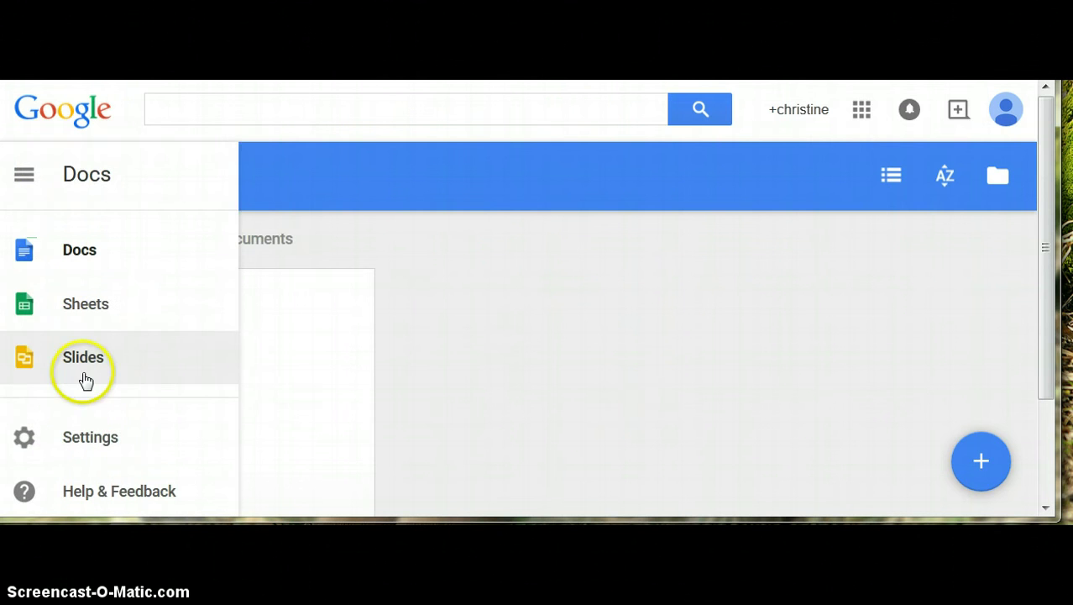
click(84, 361)
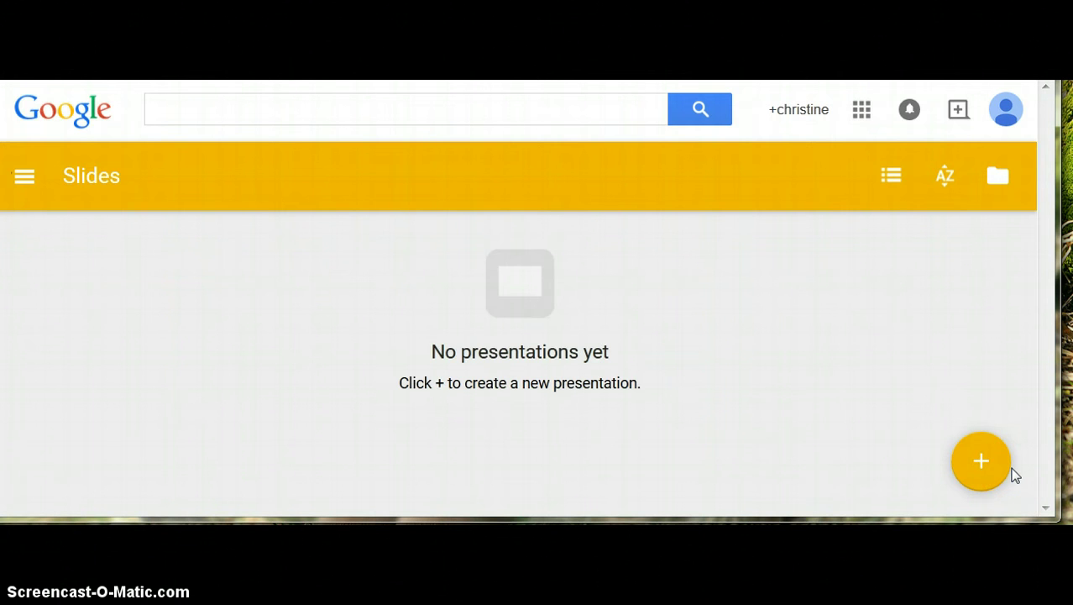
click(975, 472)
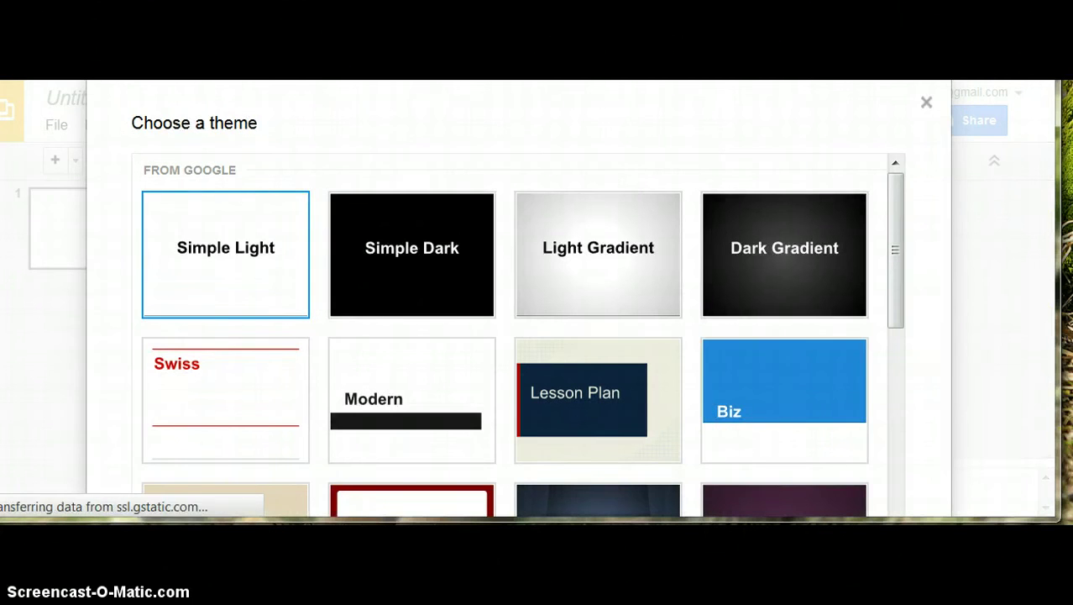
click(926, 102)
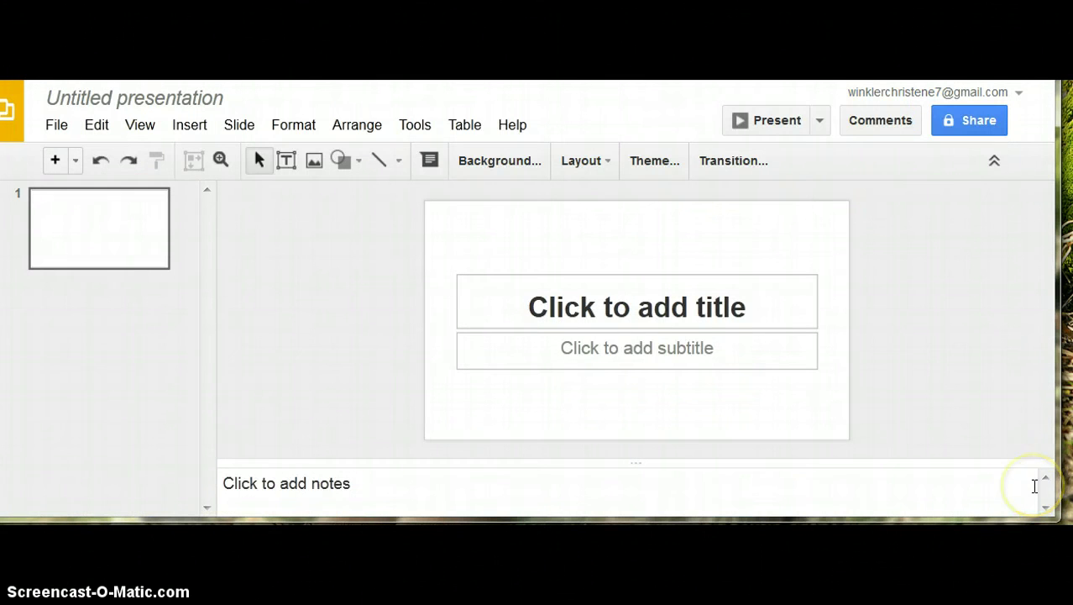